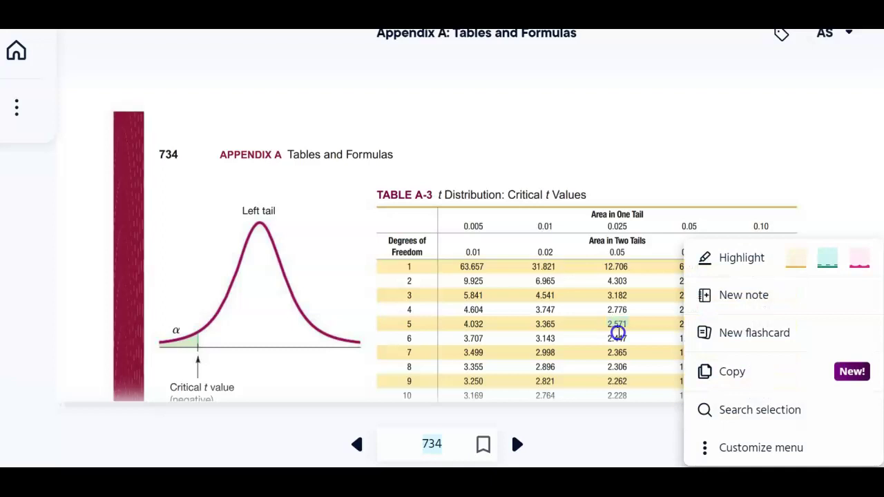
# Locate the critical value 2.571 in Table A-3 at df 5 under 0.025 in one tail
pyautogui.moveTo(563, 483)
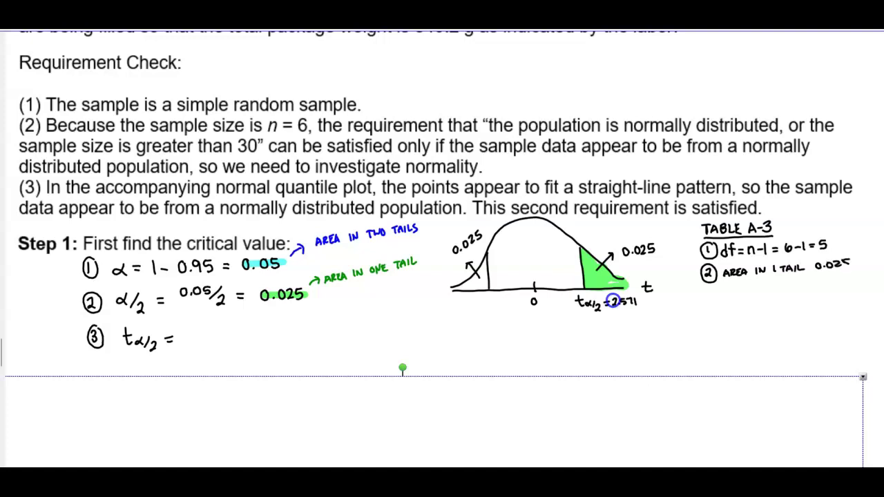
# Ink item ③ as tα/2 = 2.571 and write an underlined 'StatCrunch:' heading beneath
pyautogui.moveTo(709, 288); pyautogui.dragTo(727, 298)
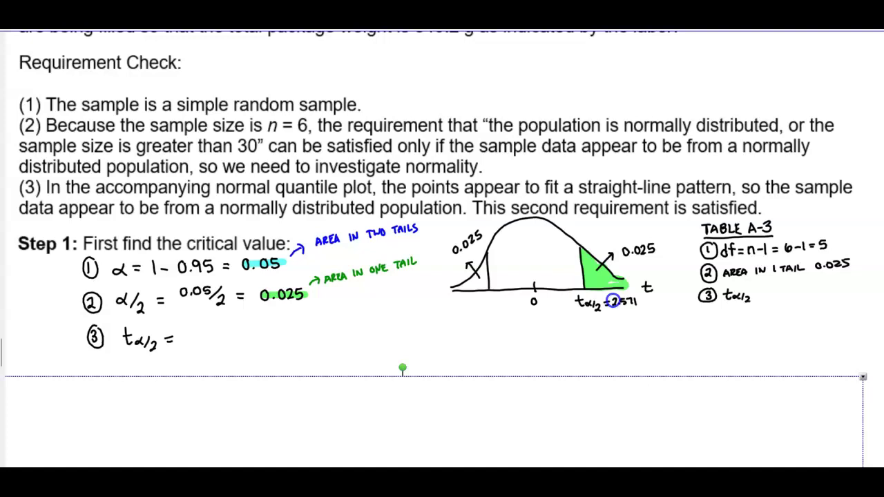
pyautogui.moveTo(786, 289); pyautogui.dragTo(779, 296)
pyautogui.moveTo(717, 324)
pyautogui.mouseDown()
pyautogui.moveTo(724, 317)
pyautogui.moveTo(730, 325)
pyautogui.mouseUp()
pyautogui.click(735, 321)
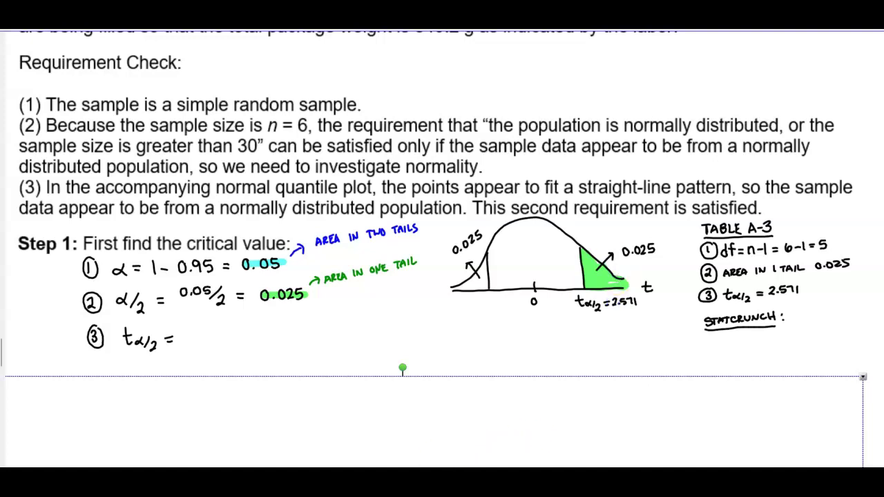
# Close the old quantile plot and summary output in StatCrunch and open the T calculator
pyautogui.moveTo(428, 483)
pyautogui.click(389, 444)
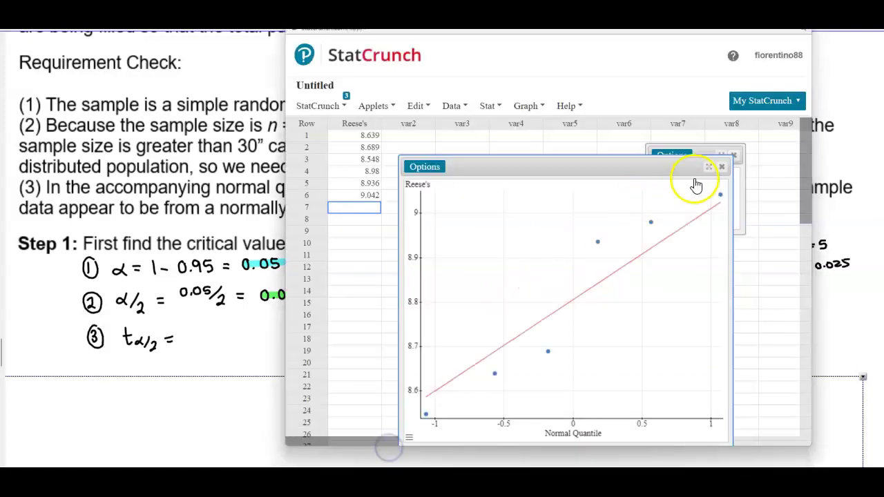
pyautogui.click(721, 169)
pyautogui.moveTo(492, 21); pyautogui.dragTo(311, 36)
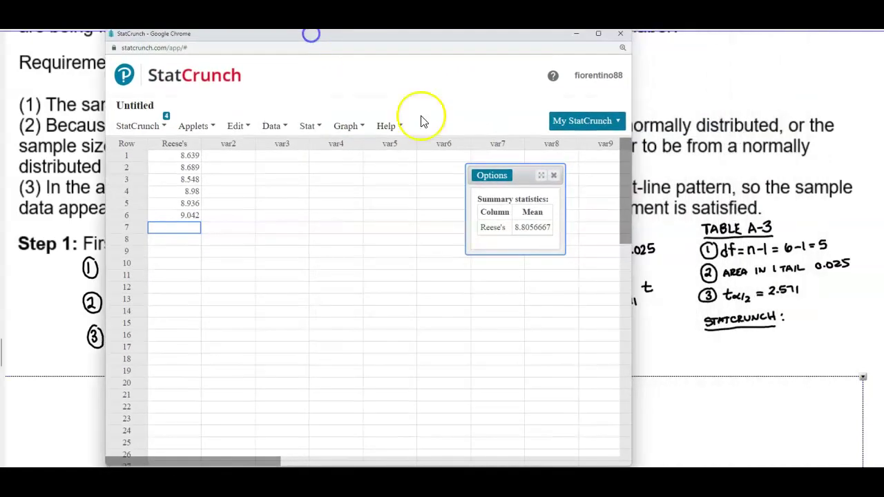
pyautogui.click(554, 176)
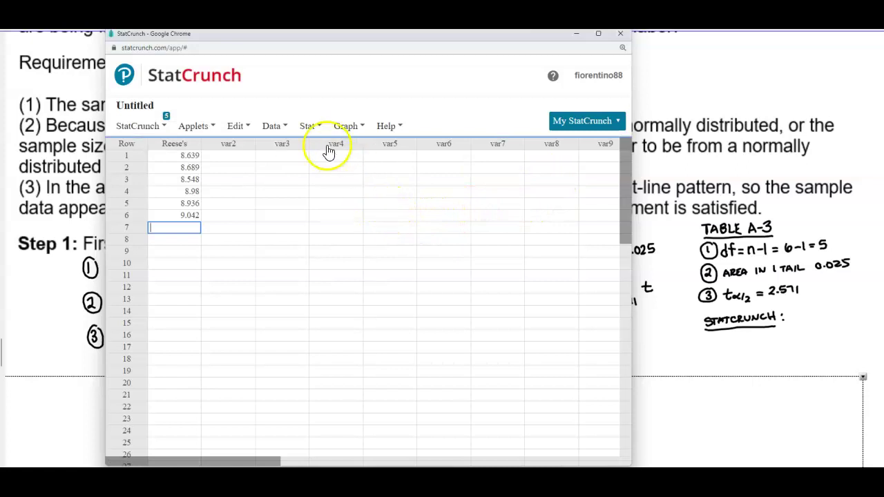
pyautogui.click(310, 125)
pyautogui.moveTo(321, 144)
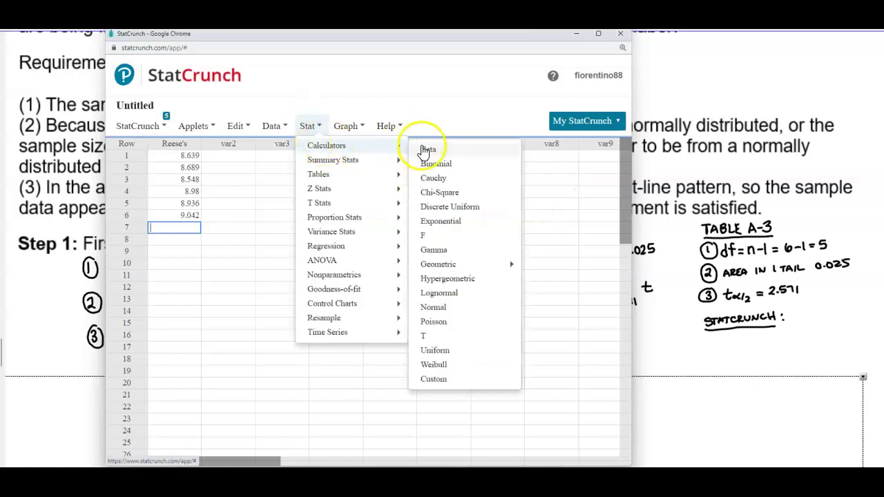
pyautogui.click(428, 342)
pyautogui.moveTo(419, 170); pyautogui.dragTo(394, 76)
pyautogui.moveTo(428, 39); pyautogui.dragTo(326, 31)
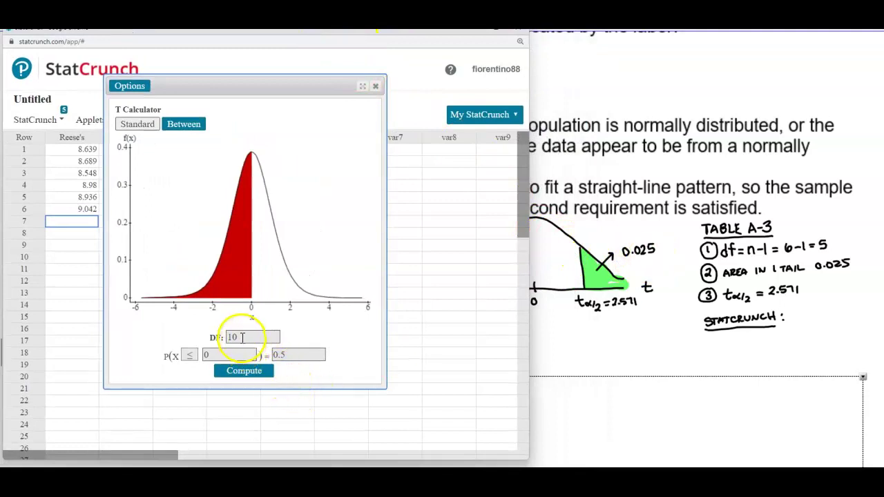
# Compute the t value with DF 5 and P(X ≥ x) = 0.025, giving 2.5705817
pyautogui.moveTo(233, 336); pyautogui.dragTo(218, 345)
pyautogui.write('5')
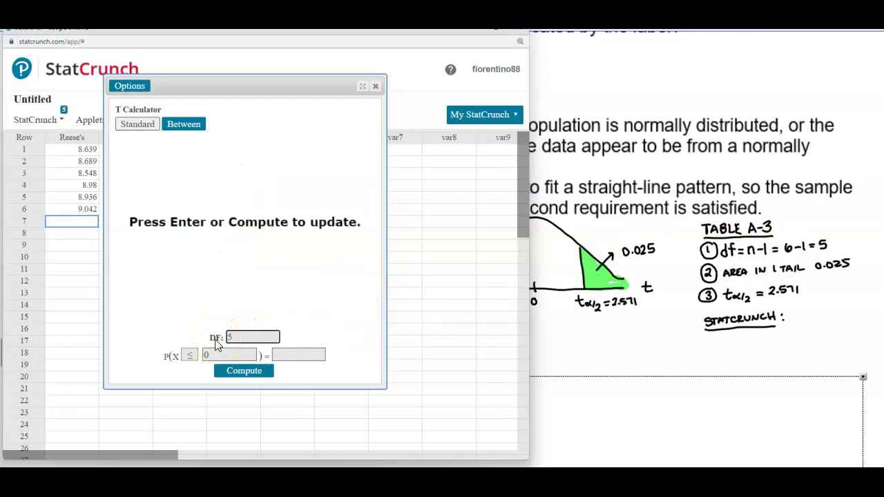
pyautogui.click(192, 356)
pyautogui.click(189, 379)
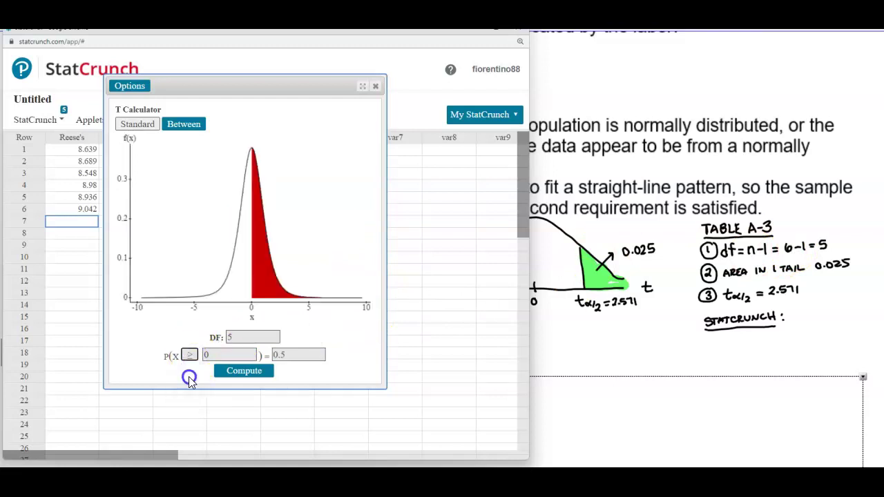
pyautogui.moveTo(290, 361); pyautogui.dragTo(275, 358)
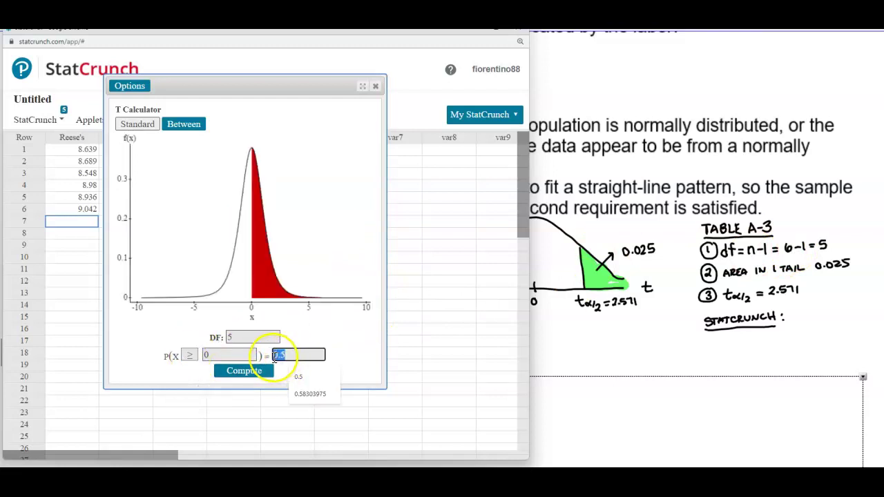
pyautogui.write('0.025')
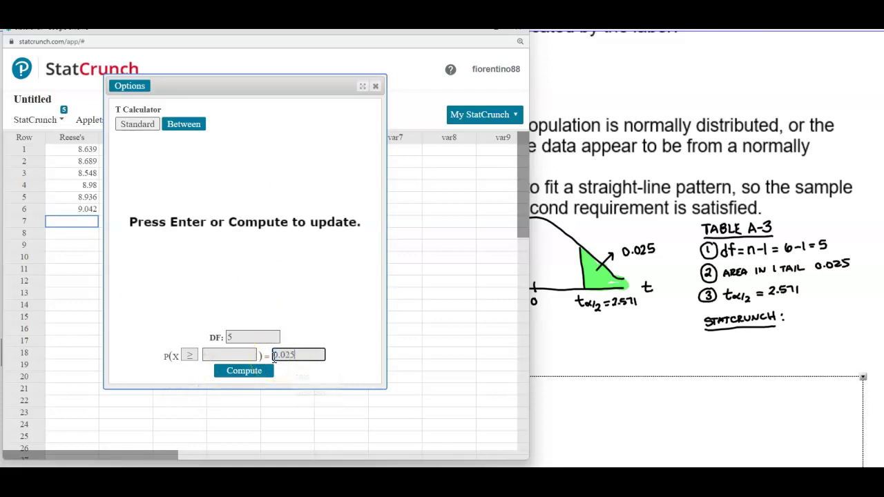
pyautogui.click(267, 369)
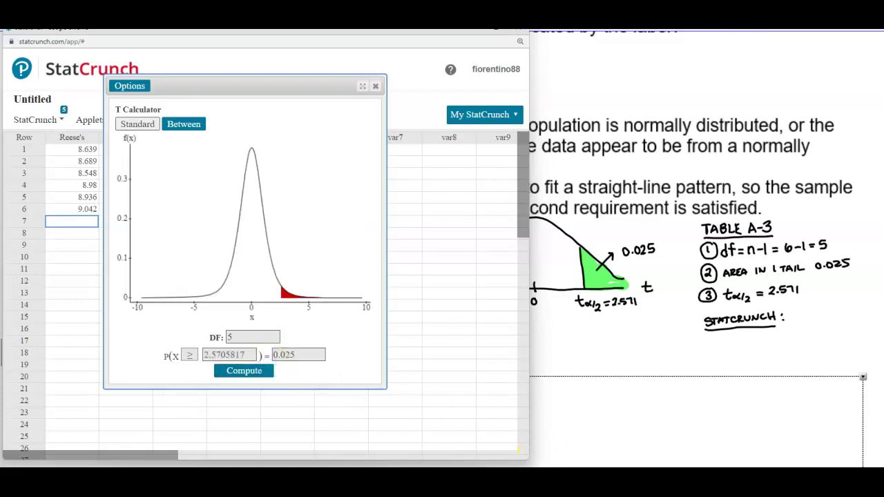
# Capture the DF and probability result fields and send them to the notes page
pyautogui.click(406, 239)
pyautogui.moveTo(156, 326); pyautogui.dragTo(336, 365)
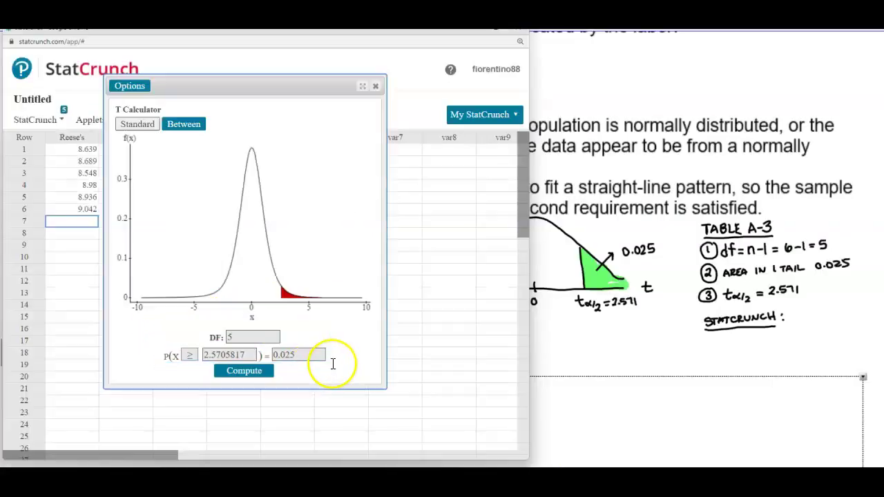
pyautogui.click(484, 256)
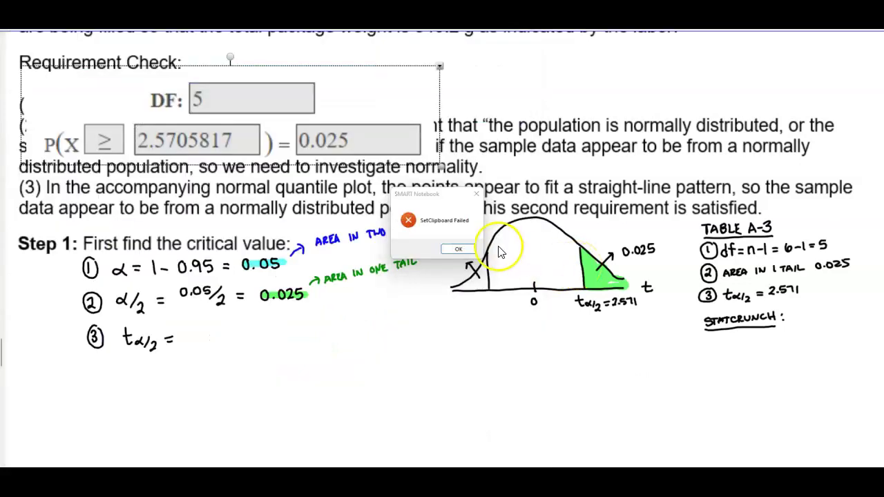
# Dismiss the clipboard error, then move the t-result capture under the STATCRUNCH heading and shrink it
pyautogui.click(473, 253)
pyautogui.moveTo(352, 128); pyautogui.dragTo(481, 367)
pyautogui.moveTo(561, 391); pyautogui.dragTo(812, 360)
# Lower the cover to uncover Step 2 and write x̄ = 8.8057 g followed by 's ='
pyautogui.scroll(-1, 622, 373)
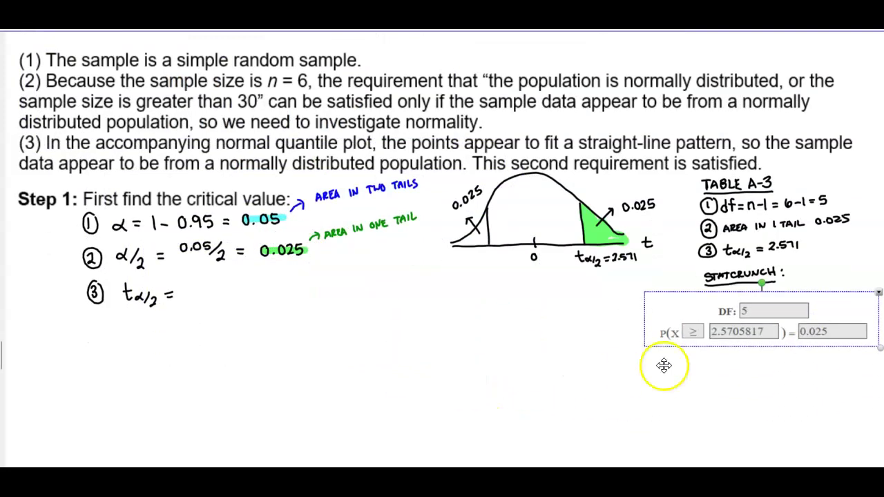
pyautogui.moveTo(464, 350); pyautogui.dragTo(468, 390)
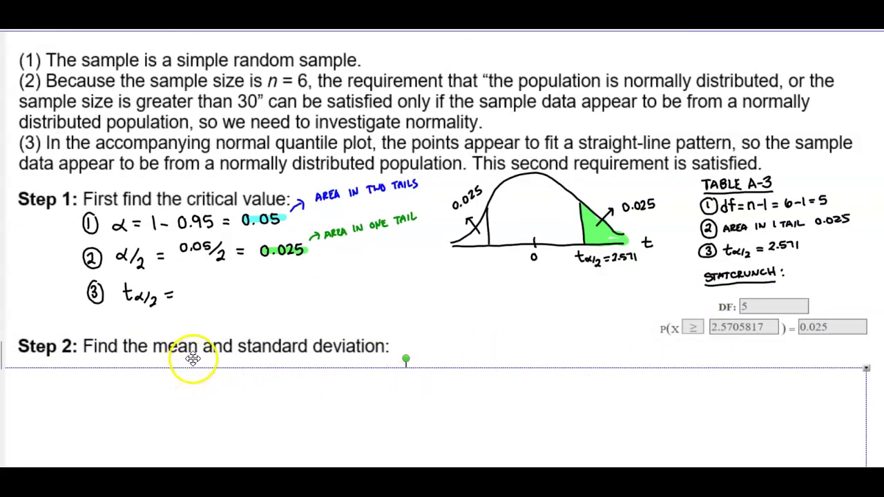
pyautogui.moveTo(281, 391); pyautogui.dragTo(277, 415)
pyautogui.scroll(3, 261, 271)
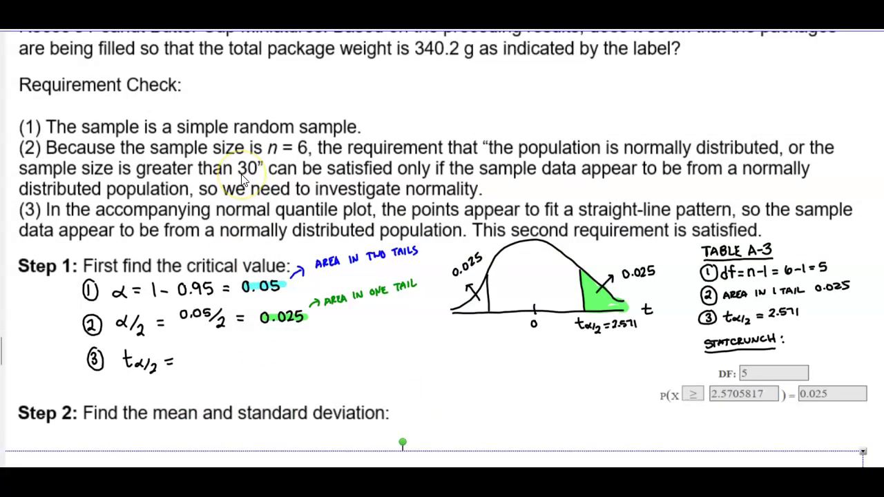
pyautogui.scroll(2, 285, 230)
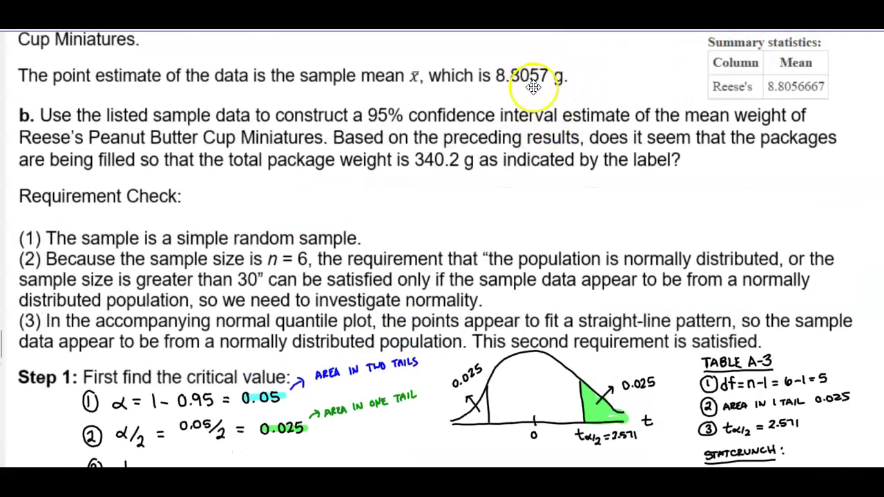
pyautogui.scroll(-6, 502, 323)
pyautogui.scroll(-1, 502, 324)
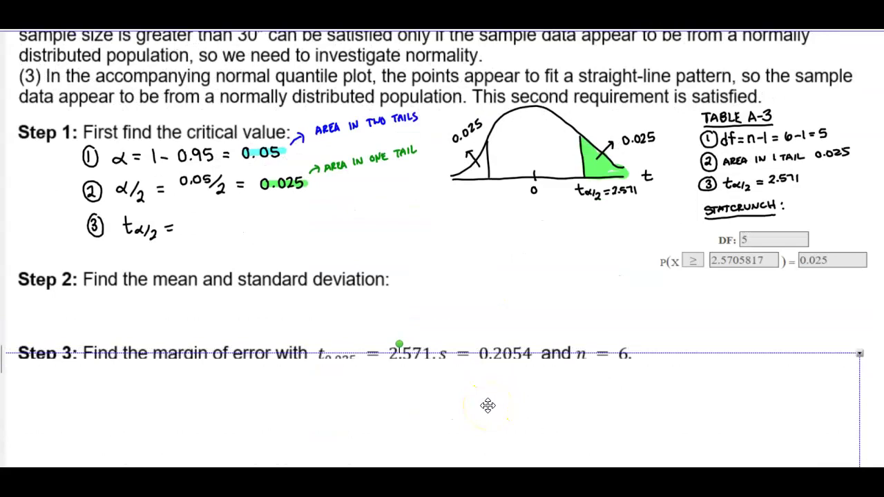
pyautogui.scroll(-1, 486, 387)
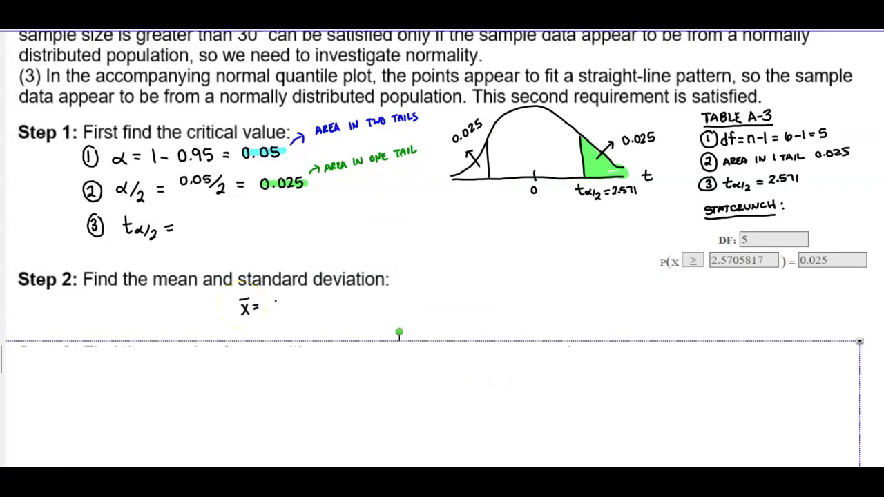
pyautogui.moveTo(296, 299)
pyautogui.mouseDown()
pyautogui.moveTo(294, 308)
pyautogui.moveTo(304, 299)
pyautogui.mouseUp()
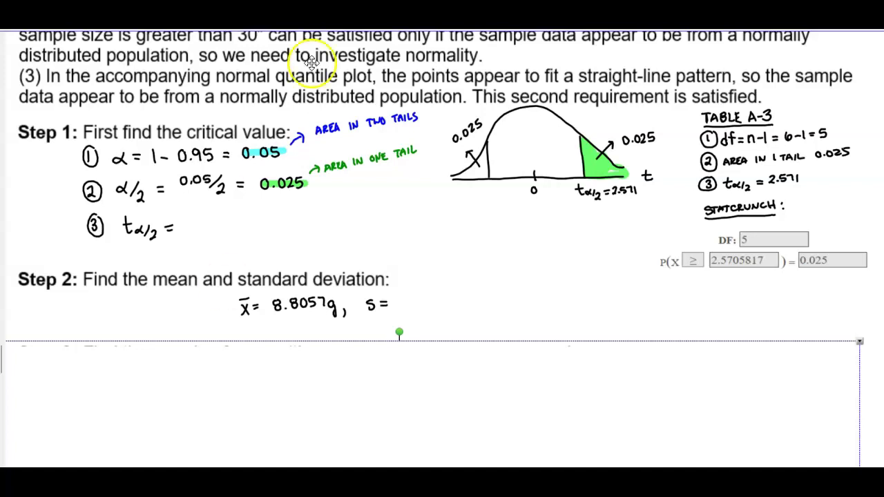
# Compute the mean and standard deviation of the Reese's column with Summary Statistics
pyautogui.moveTo(427, 484)
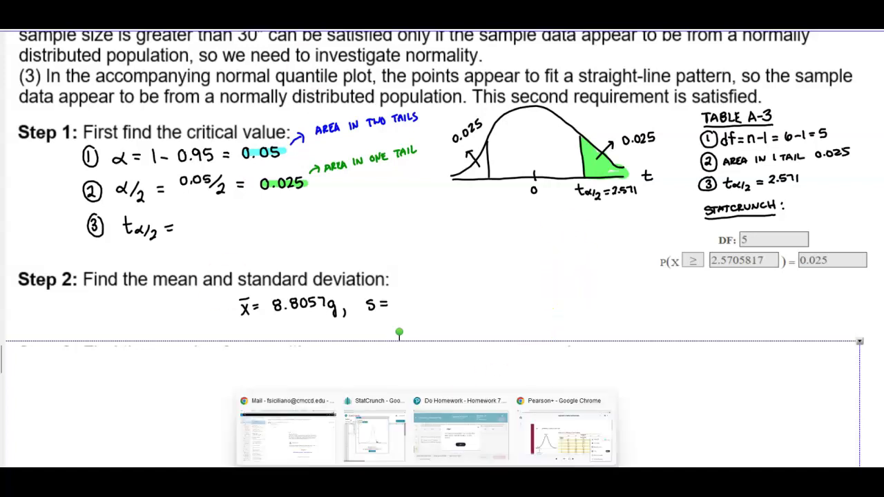
pyautogui.click(390, 445)
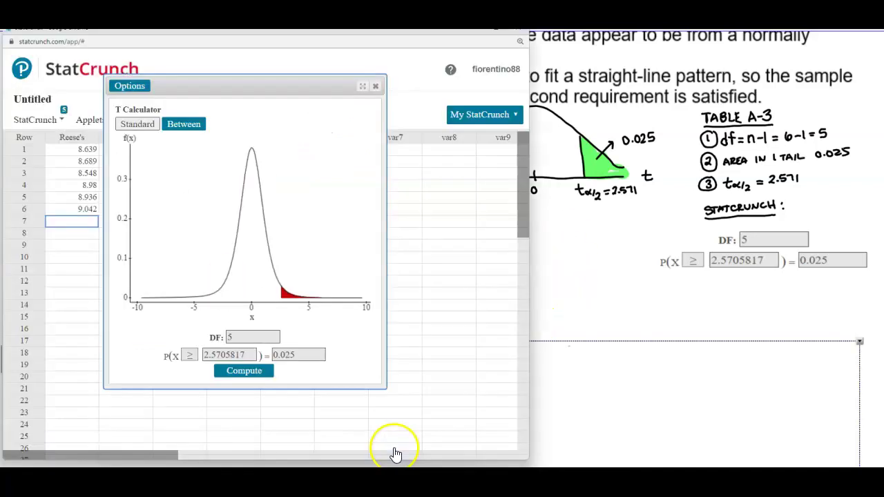
pyautogui.click(380, 90)
pyautogui.click(207, 122)
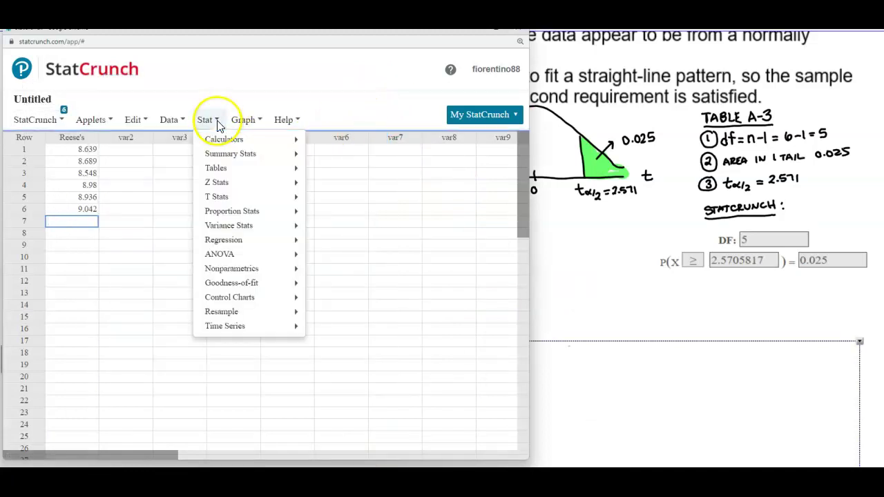
pyautogui.moveTo(251, 154)
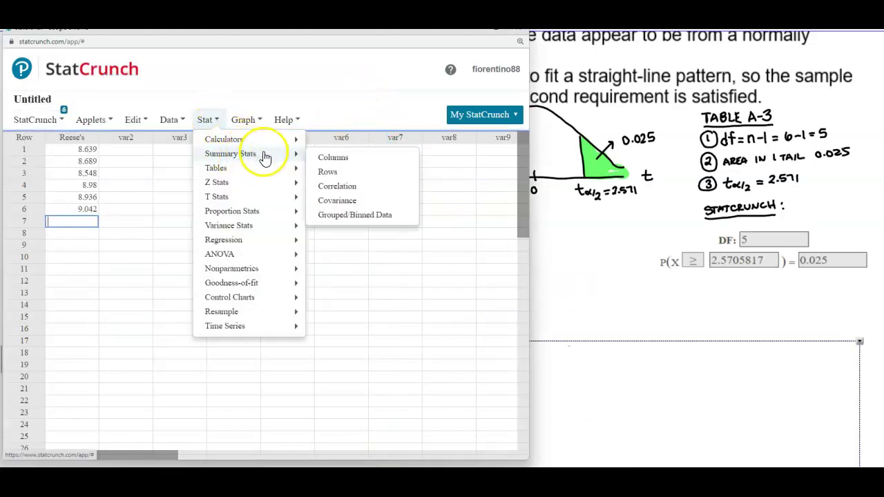
pyautogui.click(332, 159)
pyautogui.click(161, 94)
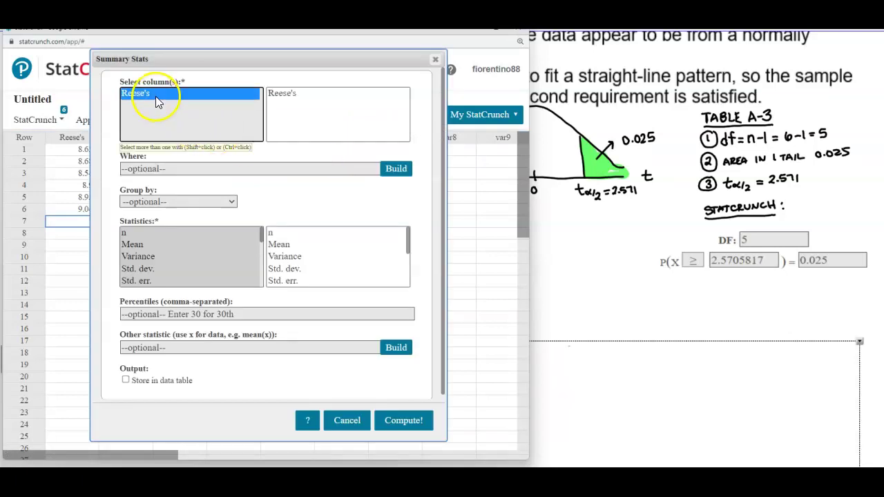
pyautogui.click(142, 246)
pyautogui.keyDown('ctrl'); pyautogui.click(155, 268); pyautogui.keyUp('ctrl')
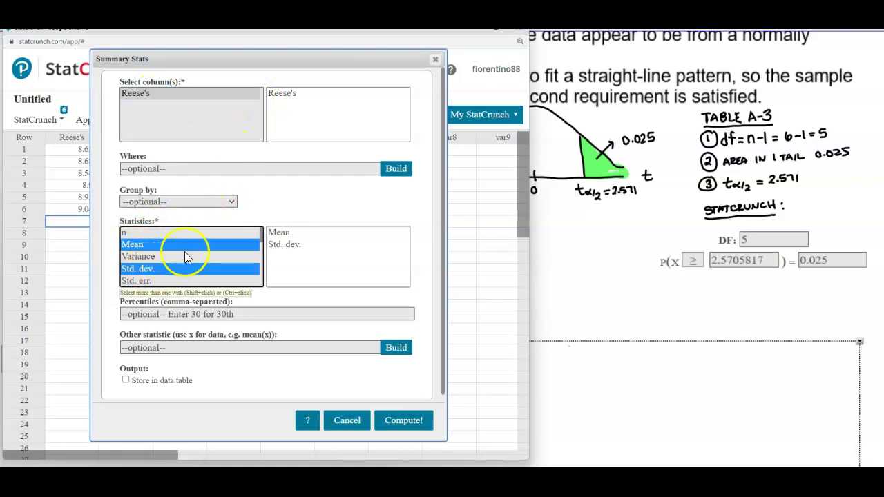
pyautogui.click(406, 420)
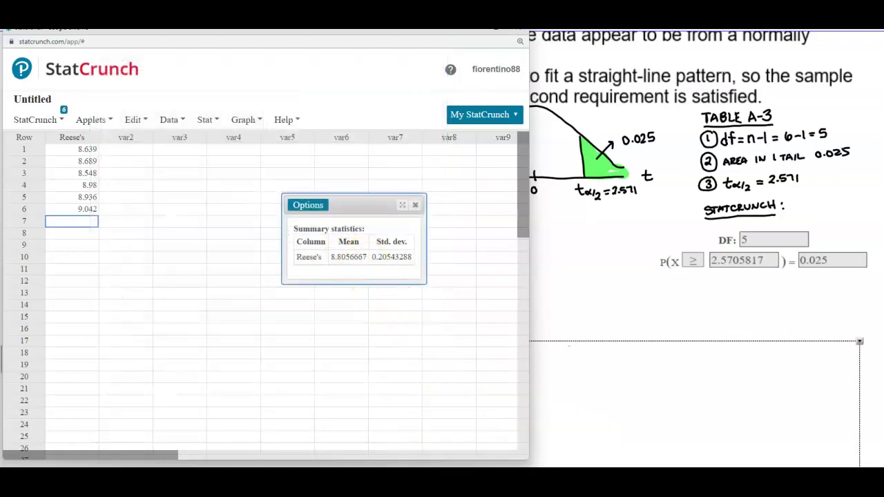
# Capture the Summary statistics table, send it to the lesson page, and place it beside Step 1
pyautogui.click(406, 237)
pyautogui.moveTo(336, 263); pyautogui.dragTo(417, 271)
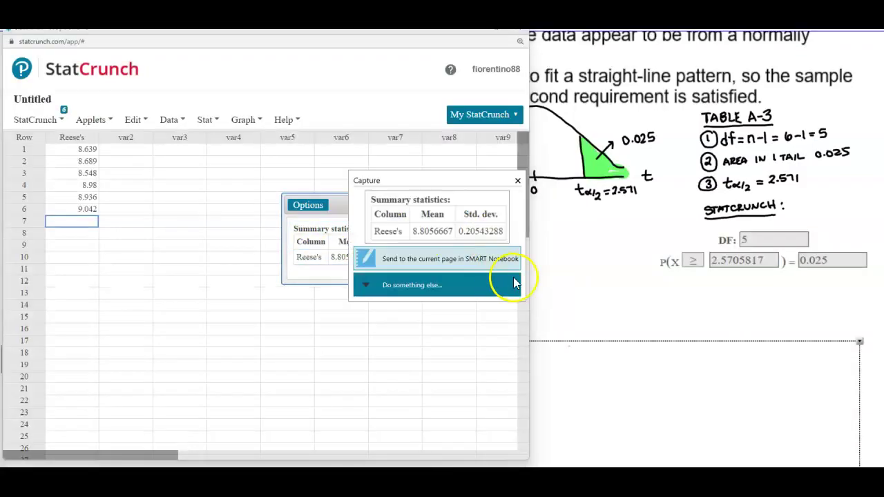
pyautogui.click(501, 263)
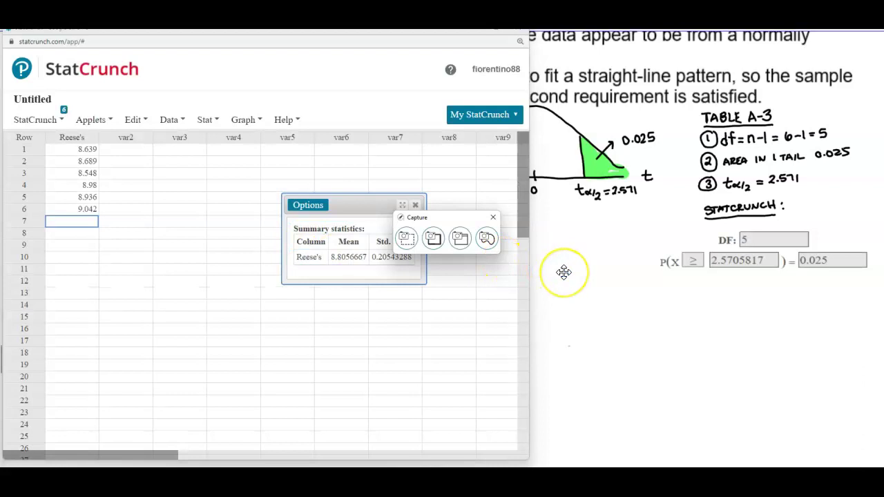
pyautogui.moveTo(312, 154); pyautogui.dragTo(573, 260)
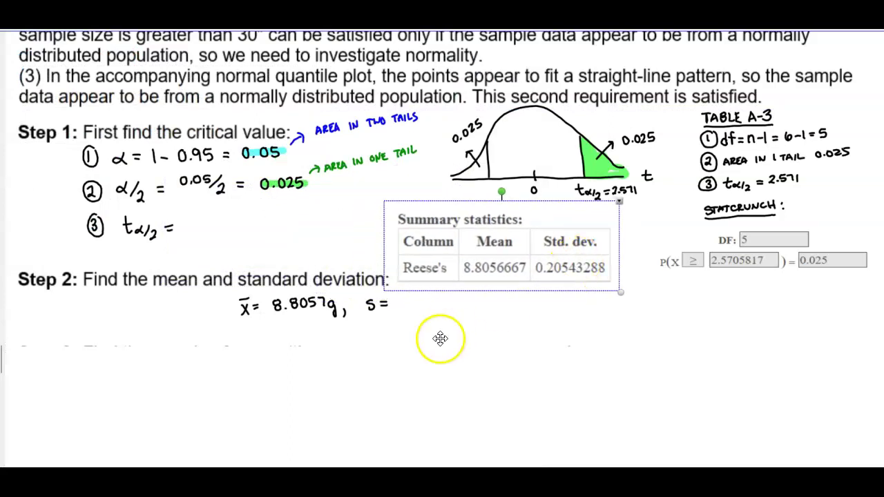
# Shrink the summary statistics image and position it right under the t curve
pyautogui.click(440, 339)
pyautogui.scroll(-1, 428, 345)
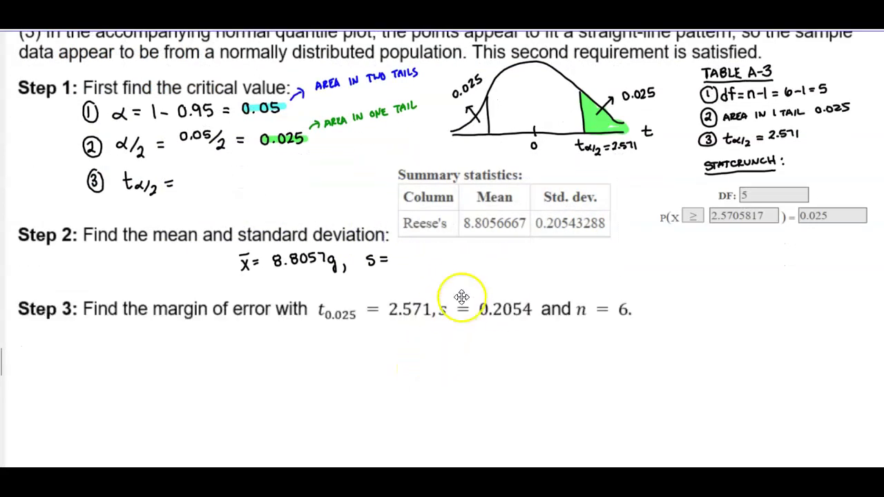
pyautogui.moveTo(491, 223); pyautogui.dragTo(512, 230)
pyautogui.moveTo(636, 255); pyautogui.dragTo(595, 239)
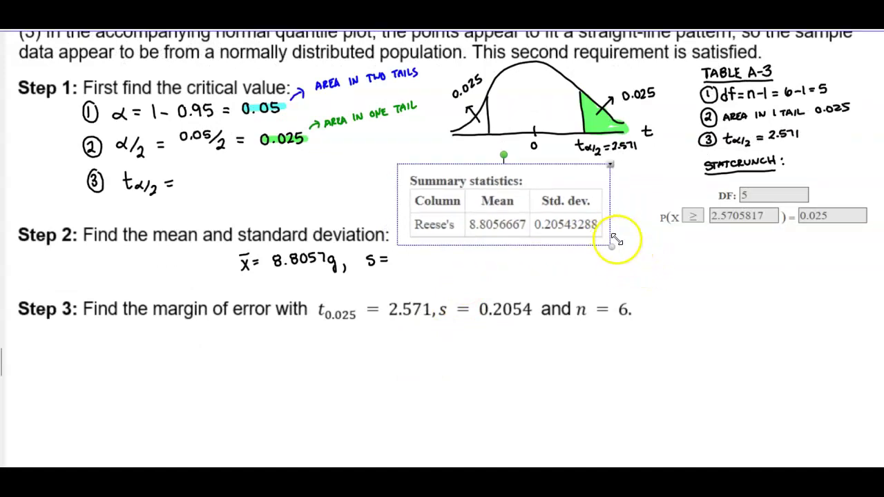
pyautogui.moveTo(553, 207); pyautogui.dragTo(606, 208)
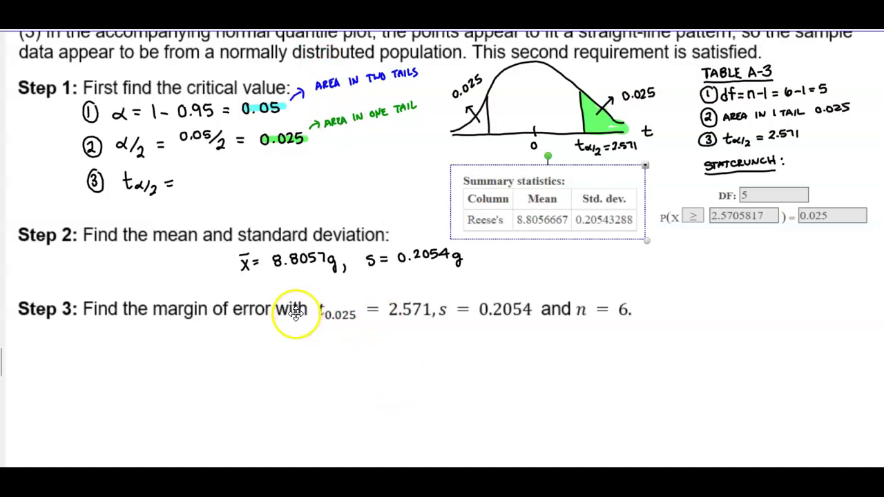
pyautogui.scroll(-1, 277, 313)
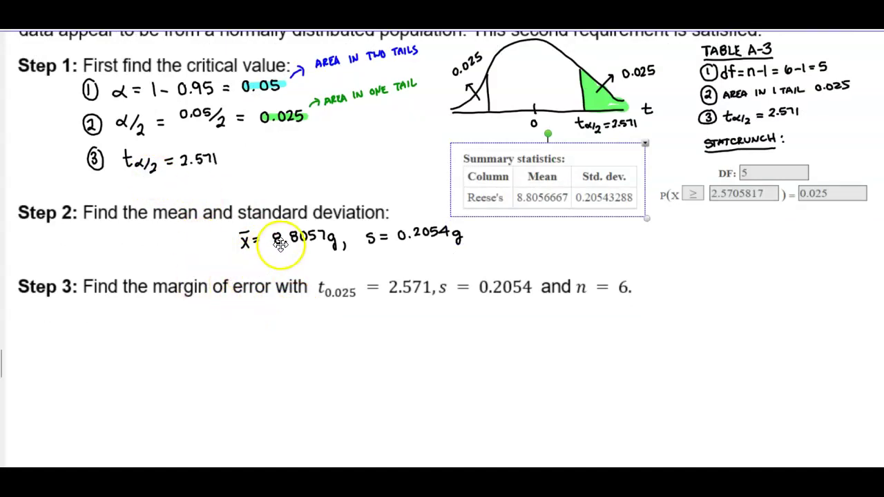
pyautogui.scroll(-1, 424, 253)
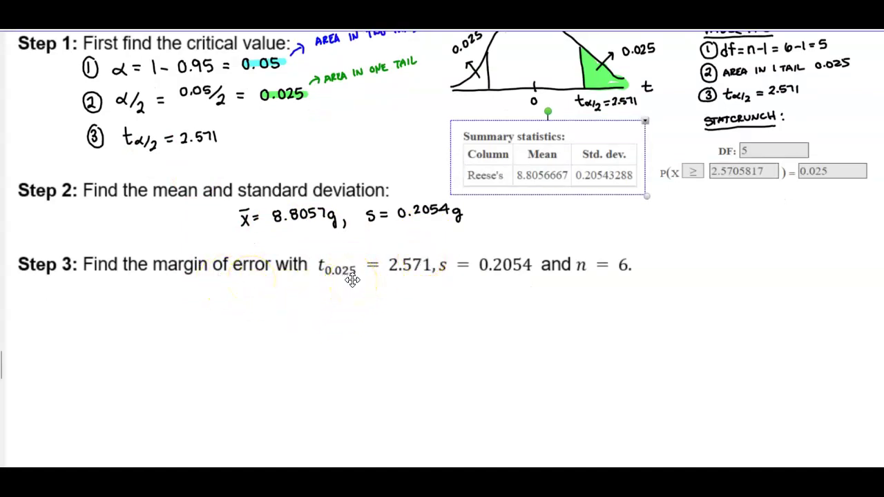
# Reveal the E formula and highlight the t values yellow, s values green, and n/√6 cyan
pyautogui.click(443, 314)
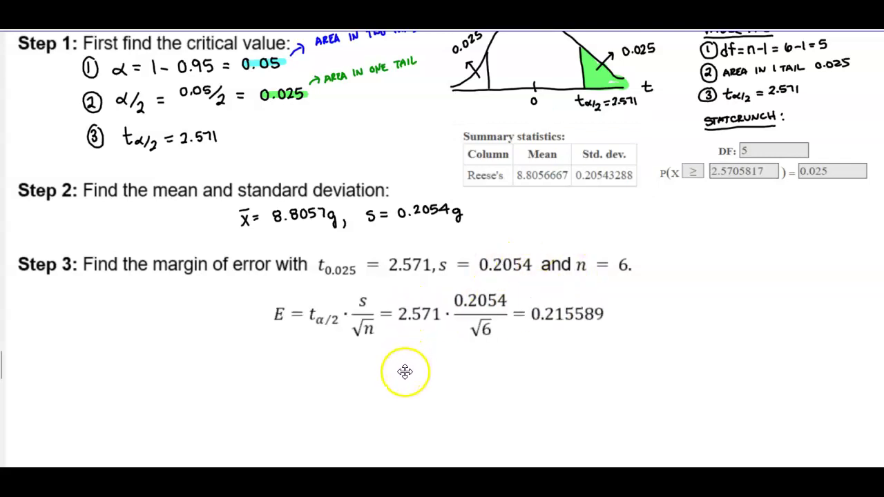
pyautogui.rightClick(195, 42)
pyautogui.click(247, 88)
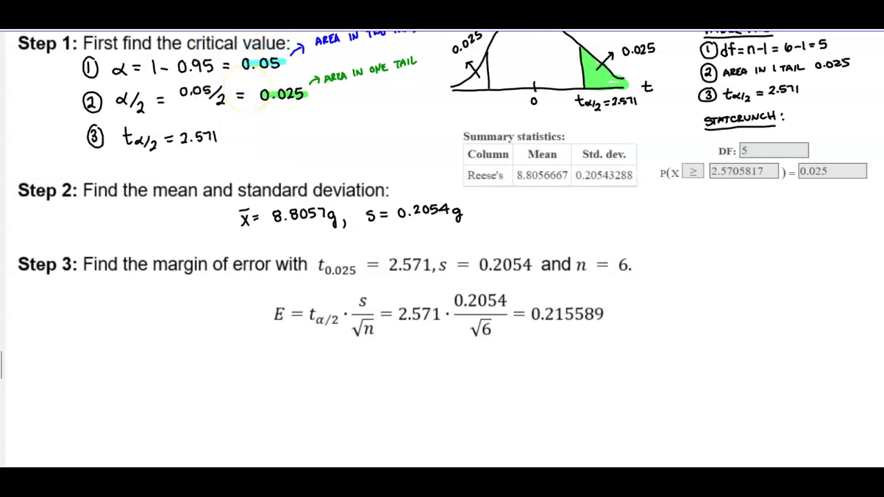
pyautogui.moveTo(318, 267); pyautogui.dragTo(431, 267)
pyautogui.moveTo(308, 315); pyautogui.dragTo(344, 318)
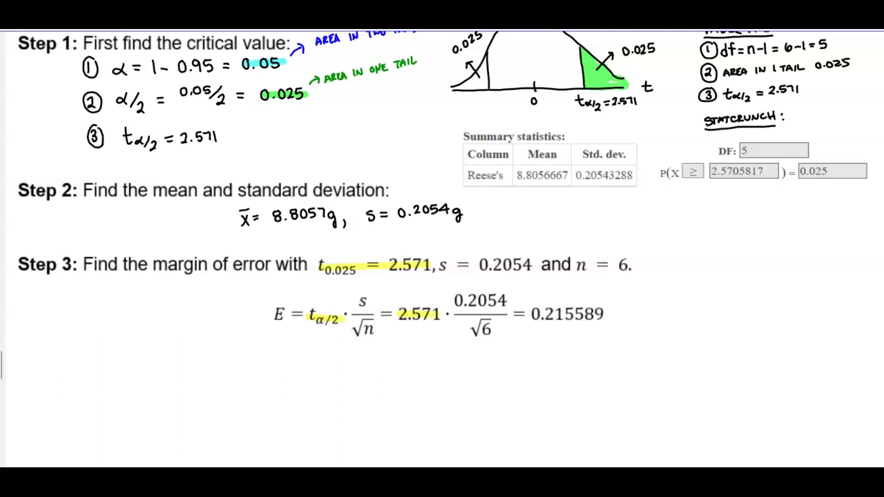
pyautogui.moveTo(438, 267); pyautogui.dragTo(530, 267)
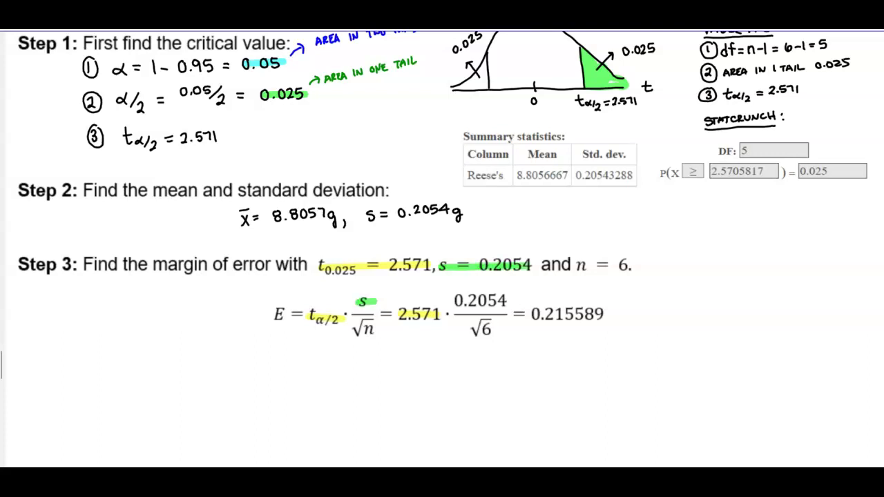
pyautogui.moveTo(451, 301); pyautogui.dragTo(506, 302)
pyautogui.moveTo(576, 265); pyautogui.dragTo(632, 266)
pyautogui.moveTo(474, 330); pyautogui.dragTo(493, 325)
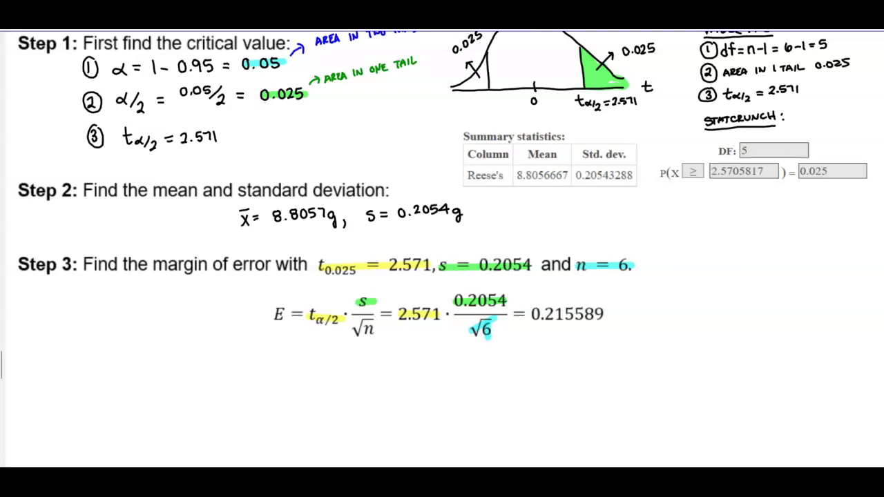
pyautogui.hotkey('alt', 'Tab')
# Clear the TI-84 emulator and evaluate (2.571)(0.2054)
pyautogui.click(206, 315)
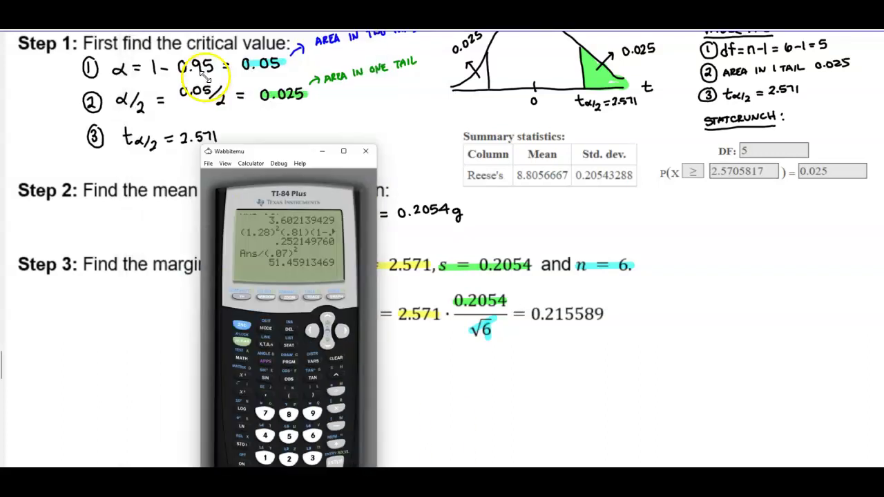
pyautogui.moveTo(256, 148); pyautogui.dragTo(219, 178)
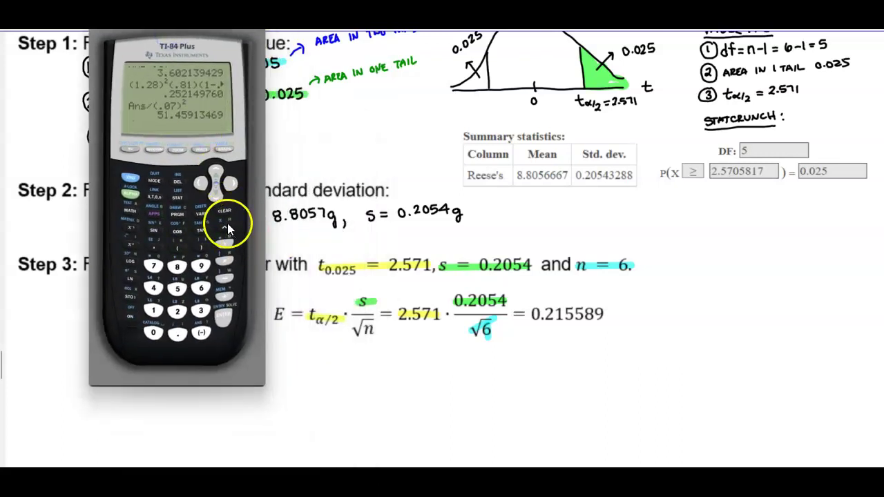
pyautogui.click(225, 212)
pyautogui.click(181, 246)
pyautogui.click(181, 310)
pyautogui.click(177, 333)
pyautogui.click(178, 288)
pyautogui.click(154, 266)
pyautogui.click(153, 310)
pyautogui.click(199, 250)
pyautogui.click(182, 246)
pyautogui.click(184, 334)
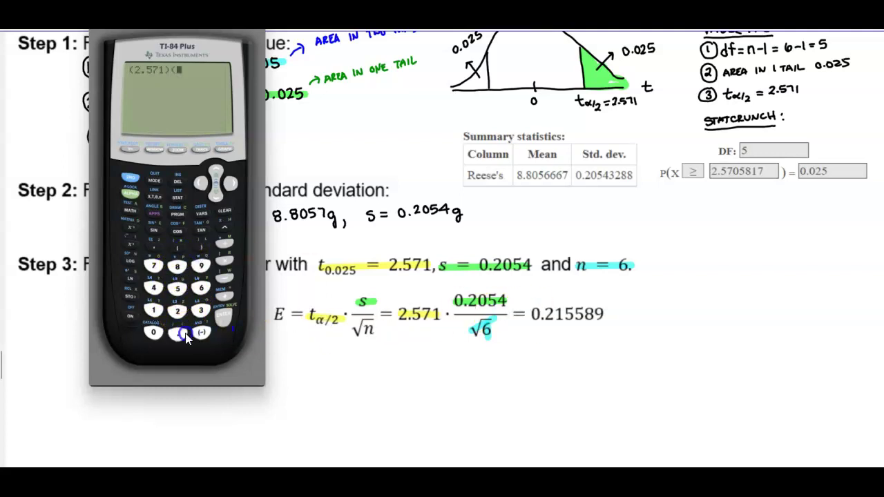
pyautogui.click(153, 331)
pyautogui.click(176, 335)
pyautogui.click(177, 310)
pyautogui.click(154, 332)
pyautogui.click(177, 288)
pyautogui.click(154, 288)
pyautogui.click(200, 256)
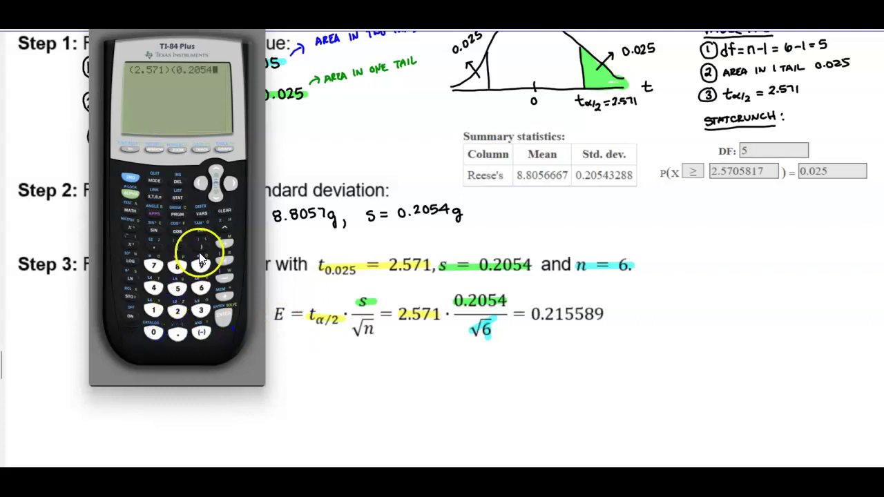
pyautogui.click(222, 320)
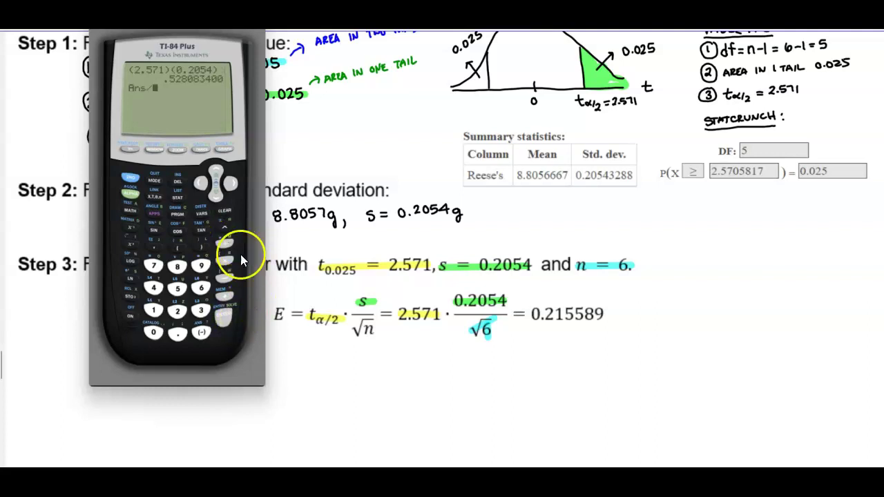
# Divide the answer by √6 to get .215589145, then return to the lesson page
pyautogui.click(134, 178)
pyautogui.click(143, 249)
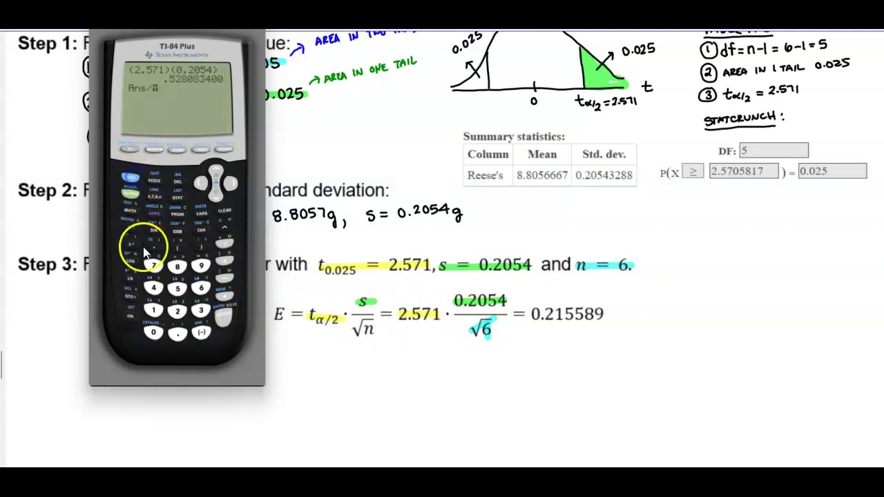
pyautogui.click(201, 288)
pyautogui.click(233, 188)
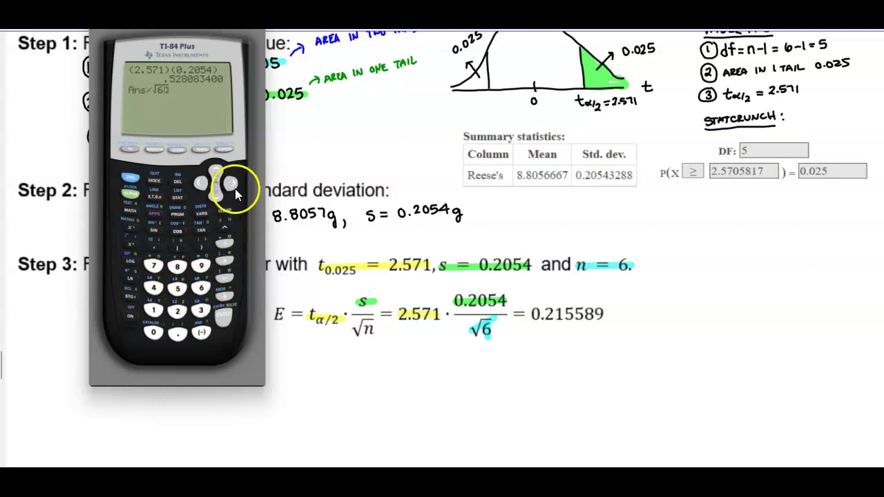
pyautogui.click(227, 317)
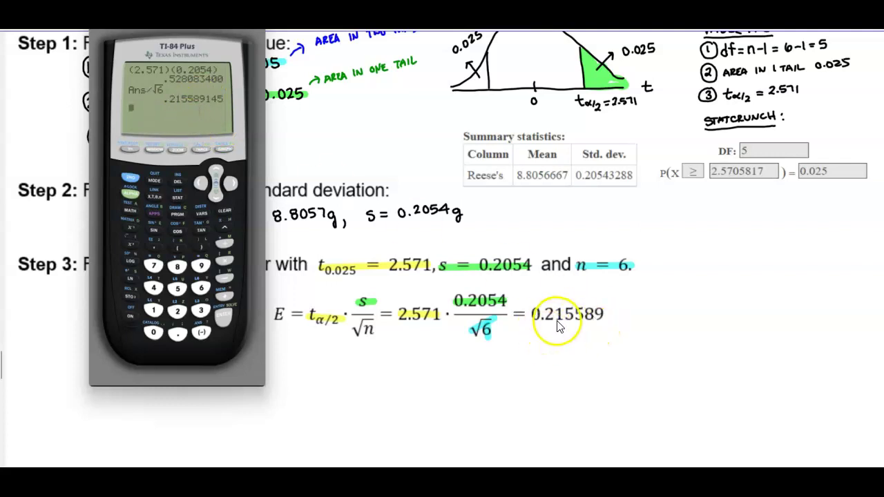
pyautogui.click(593, 345)
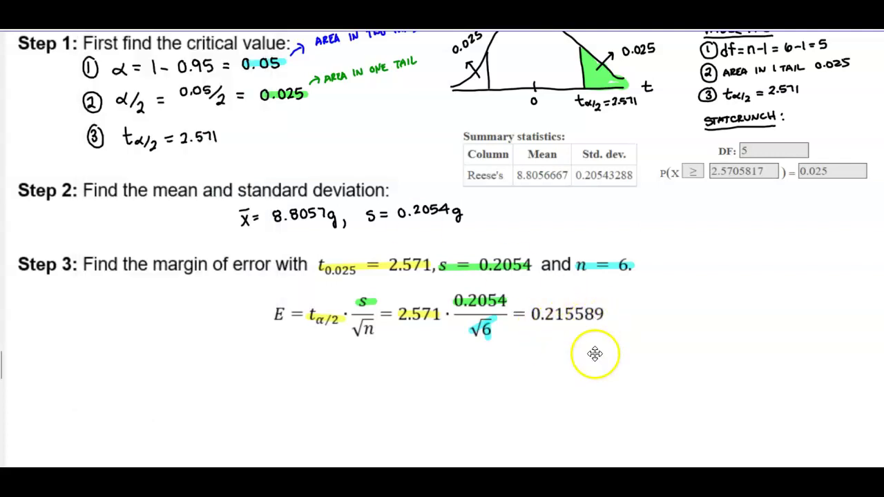
# Slide the white cover down to reveal Step 4 and the interval form x̄ − E < μ < x̄ + E
pyautogui.scroll(-3, 594, 350)
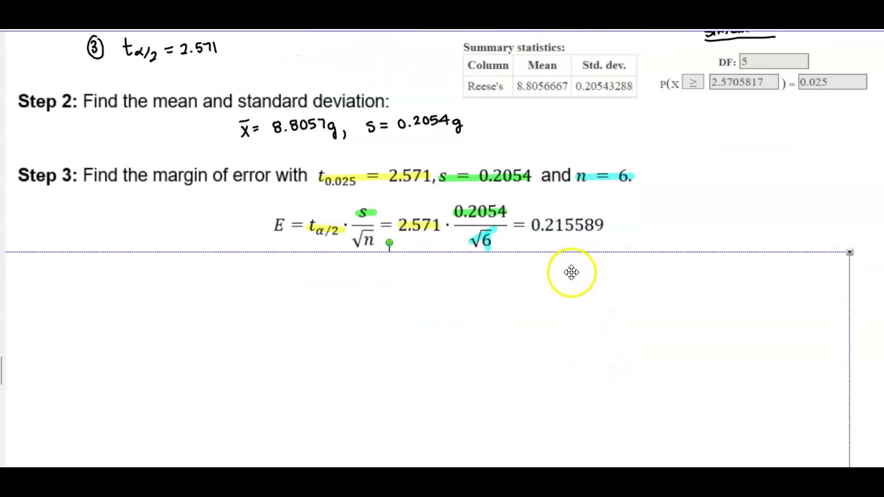
pyautogui.moveTo(574, 296); pyautogui.dragTo(577, 321)
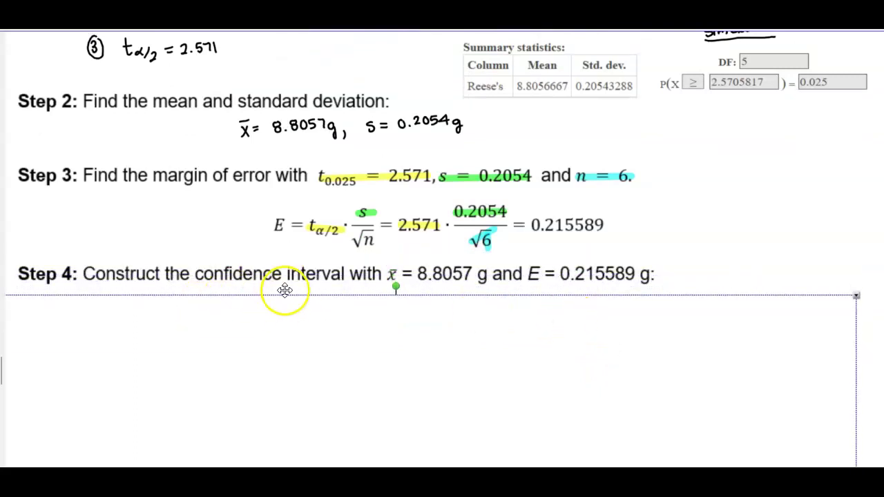
pyautogui.scroll(-1, 373, 290)
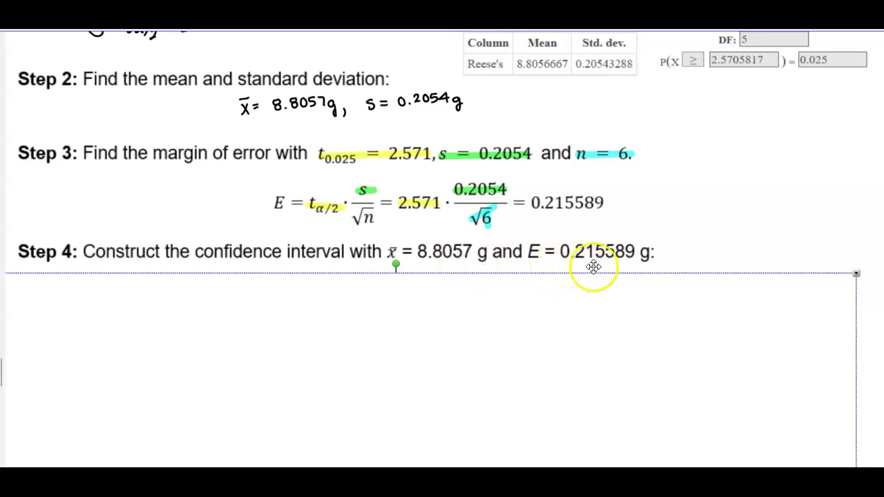
pyautogui.moveTo(624, 288); pyautogui.dragTo(624, 332)
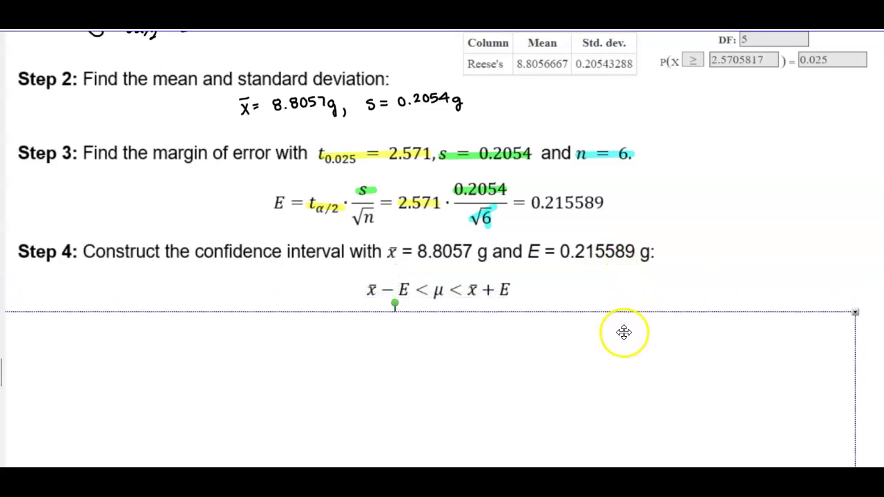
pyautogui.scroll(-1, 424, 304)
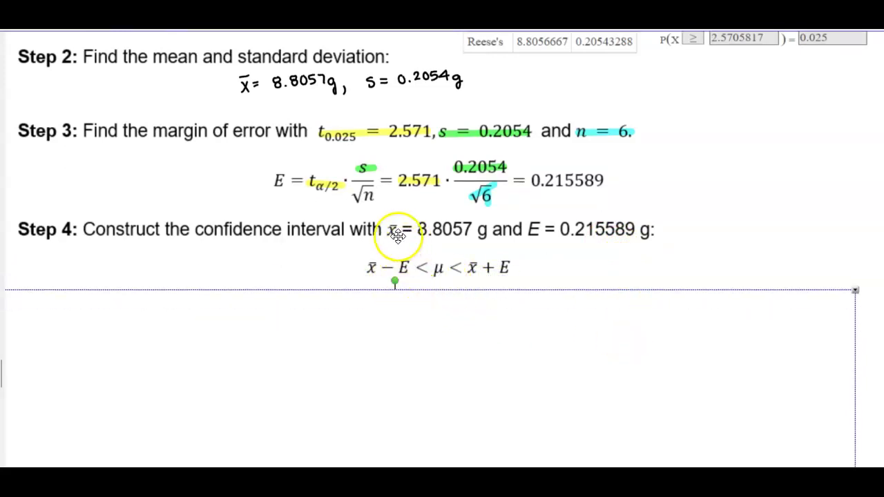